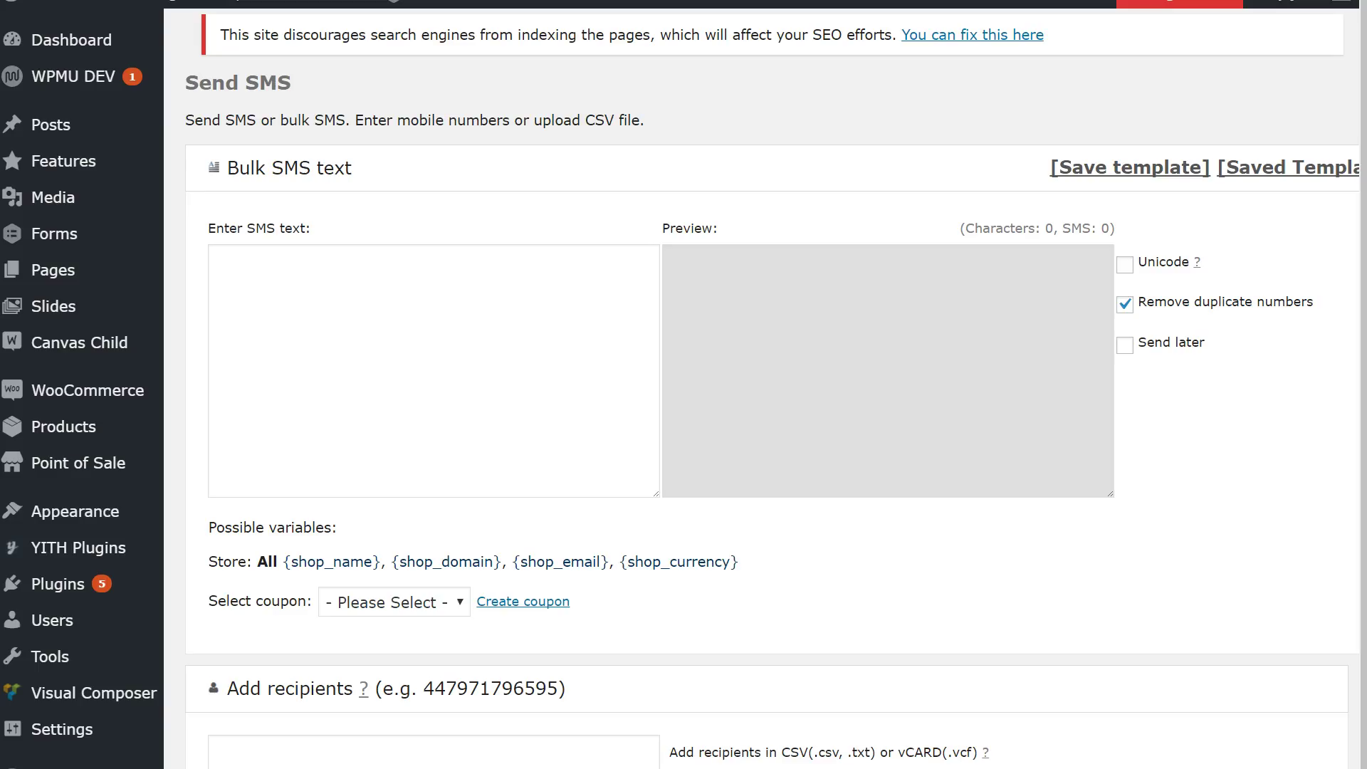
scroll(685, 427, down, 1)
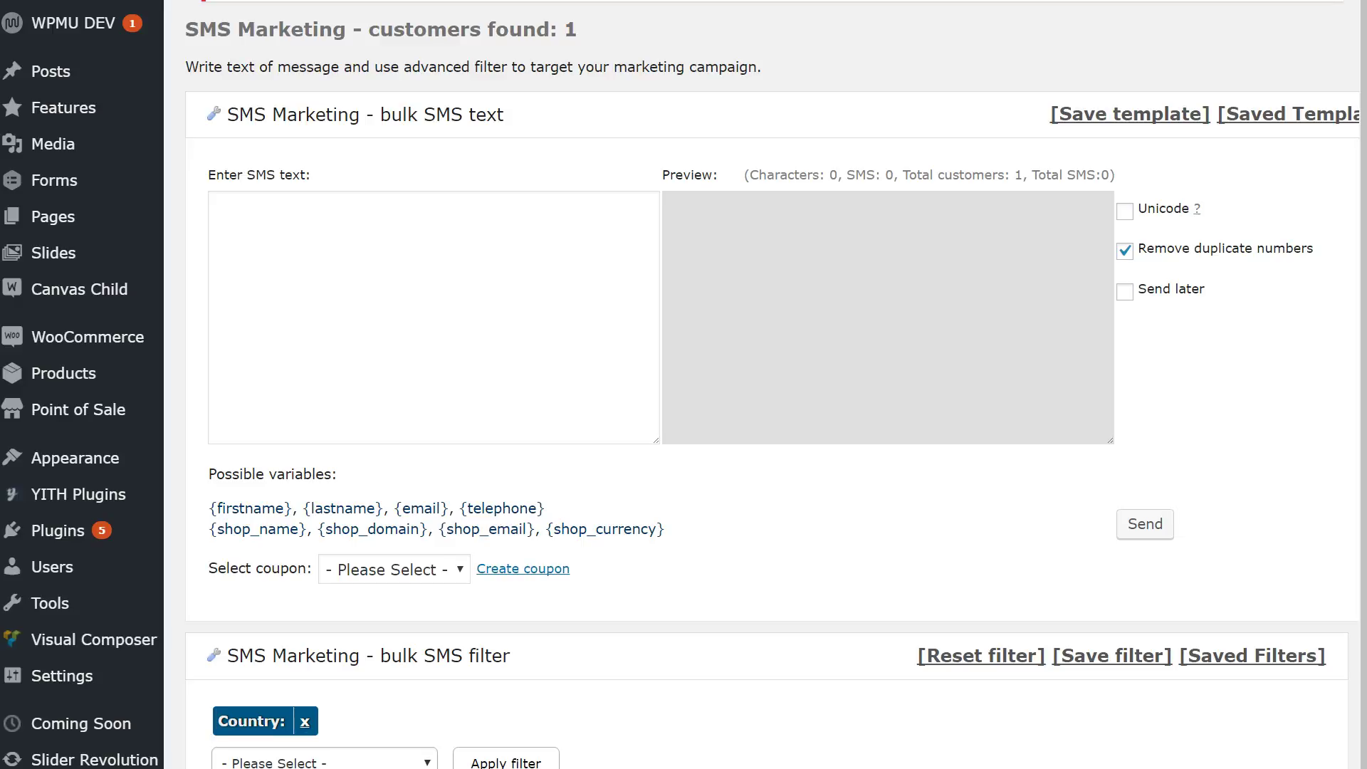
Look over the SMS Marketing message box, coupon choice and Country filter, leaving them unchanged.
click(342, 310)
click(440, 575)
scroll(422, 641, down, 1)
scroll(422, 646, down, 1)
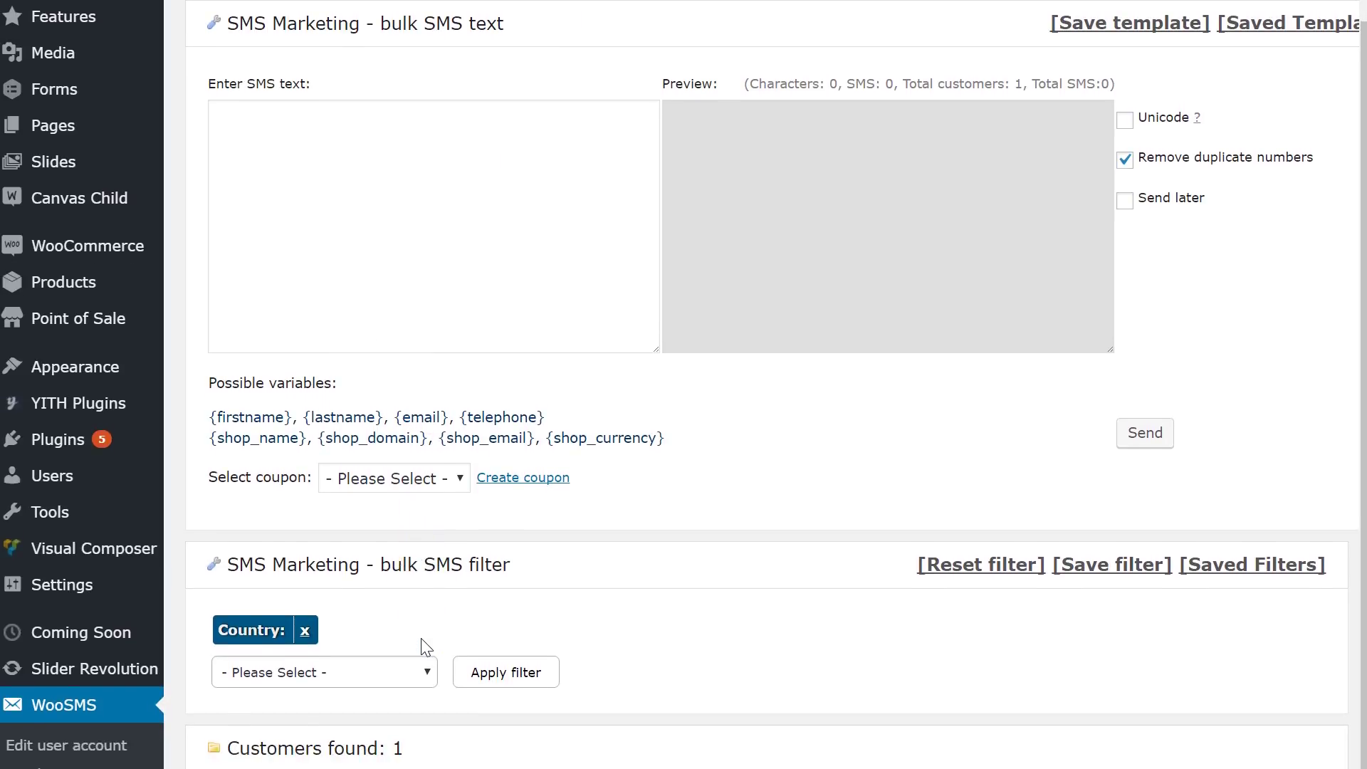
click(352, 668)
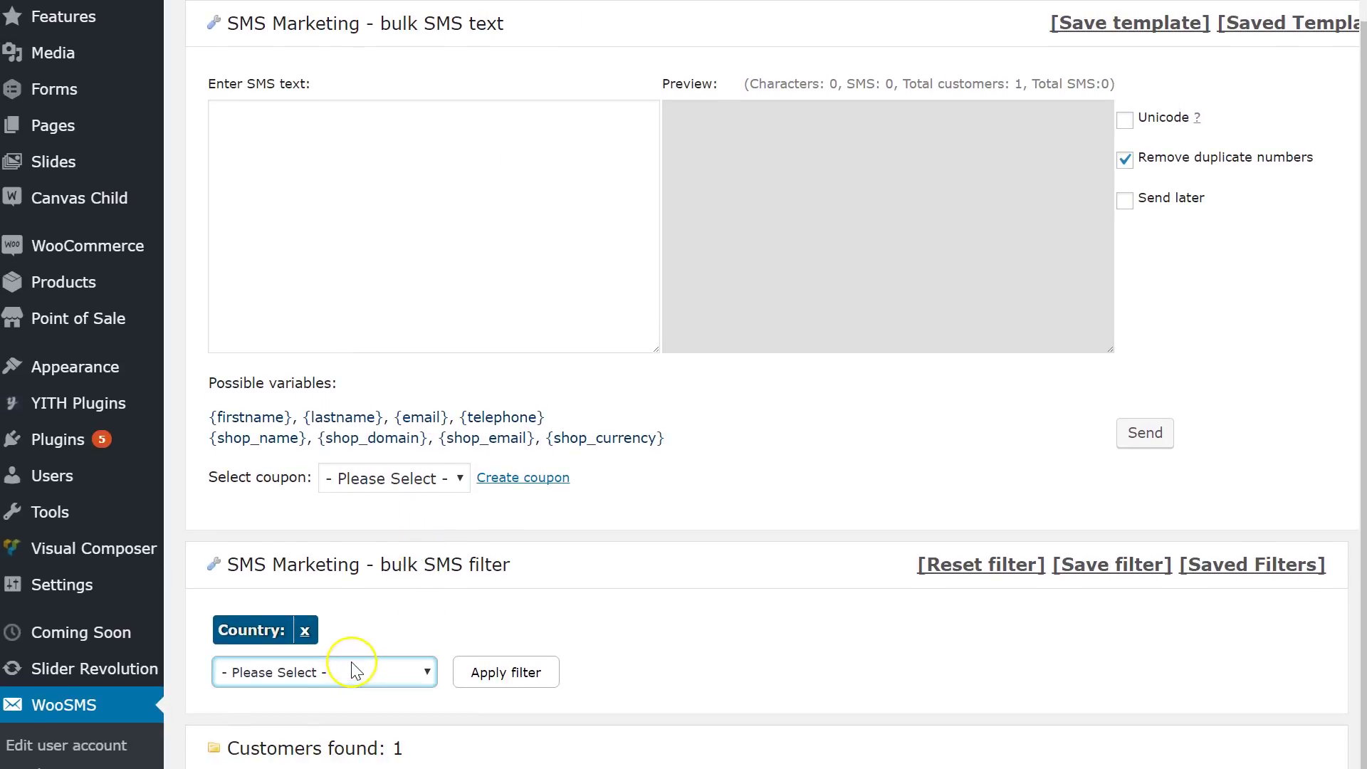
click(371, 599)
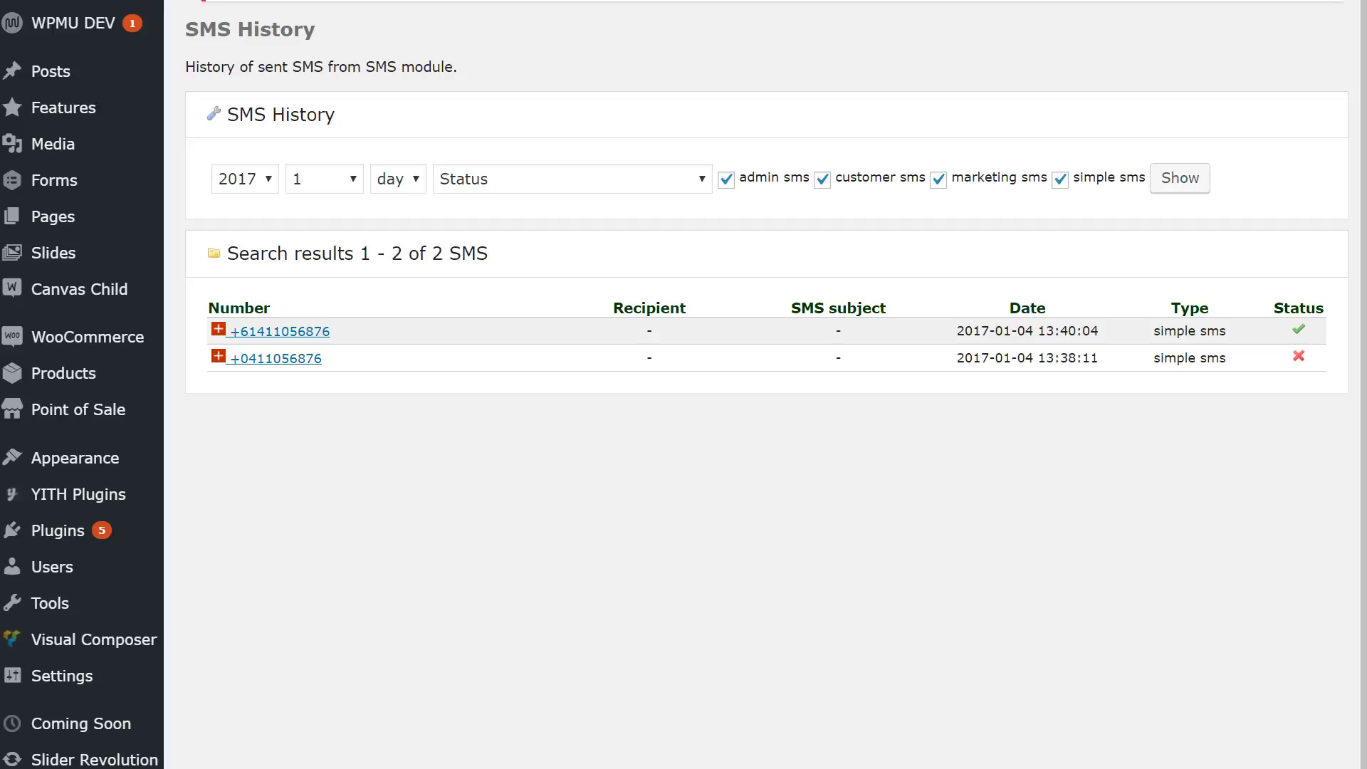
Expand the first sent SMS entry to see its details.
click(222, 332)
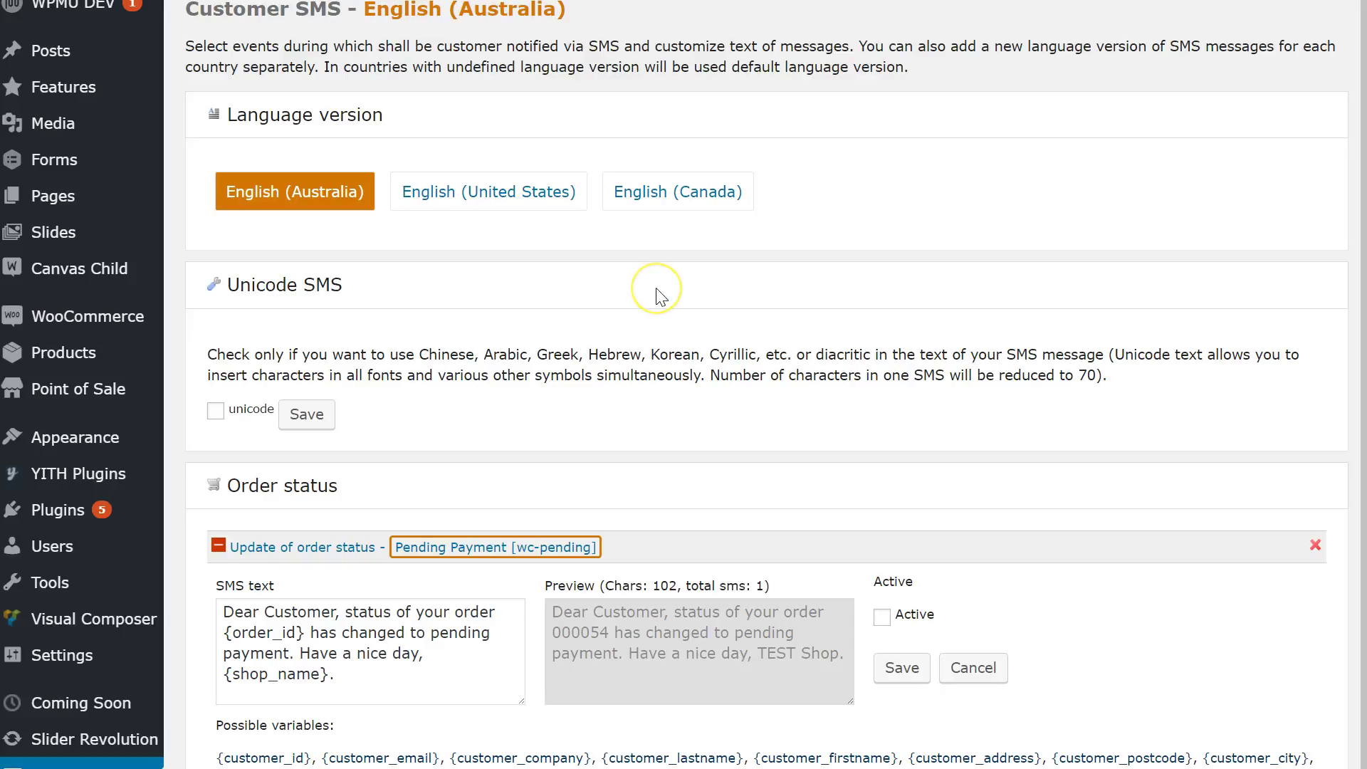
scroll(659, 297, up, 1)
scroll(659, 297, up, 1)
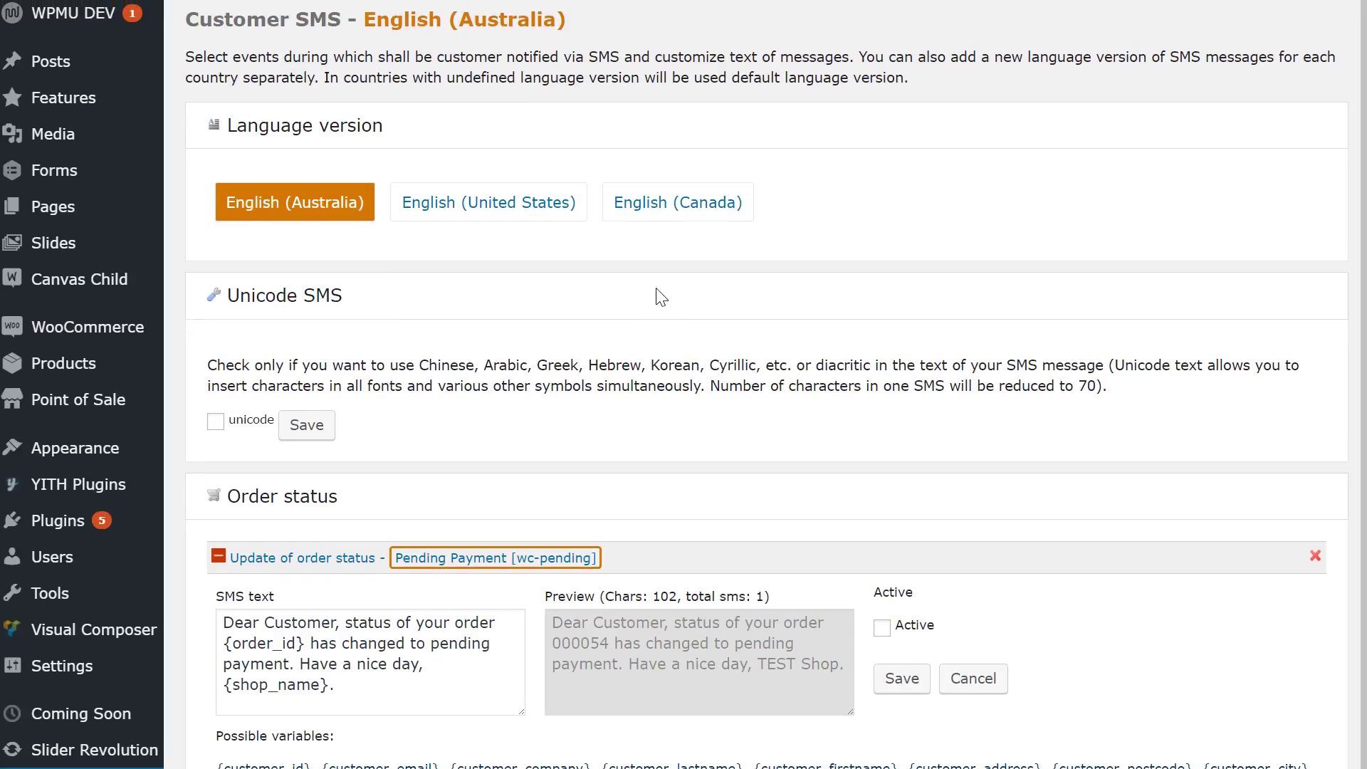
scroll(659, 297, down, 2)
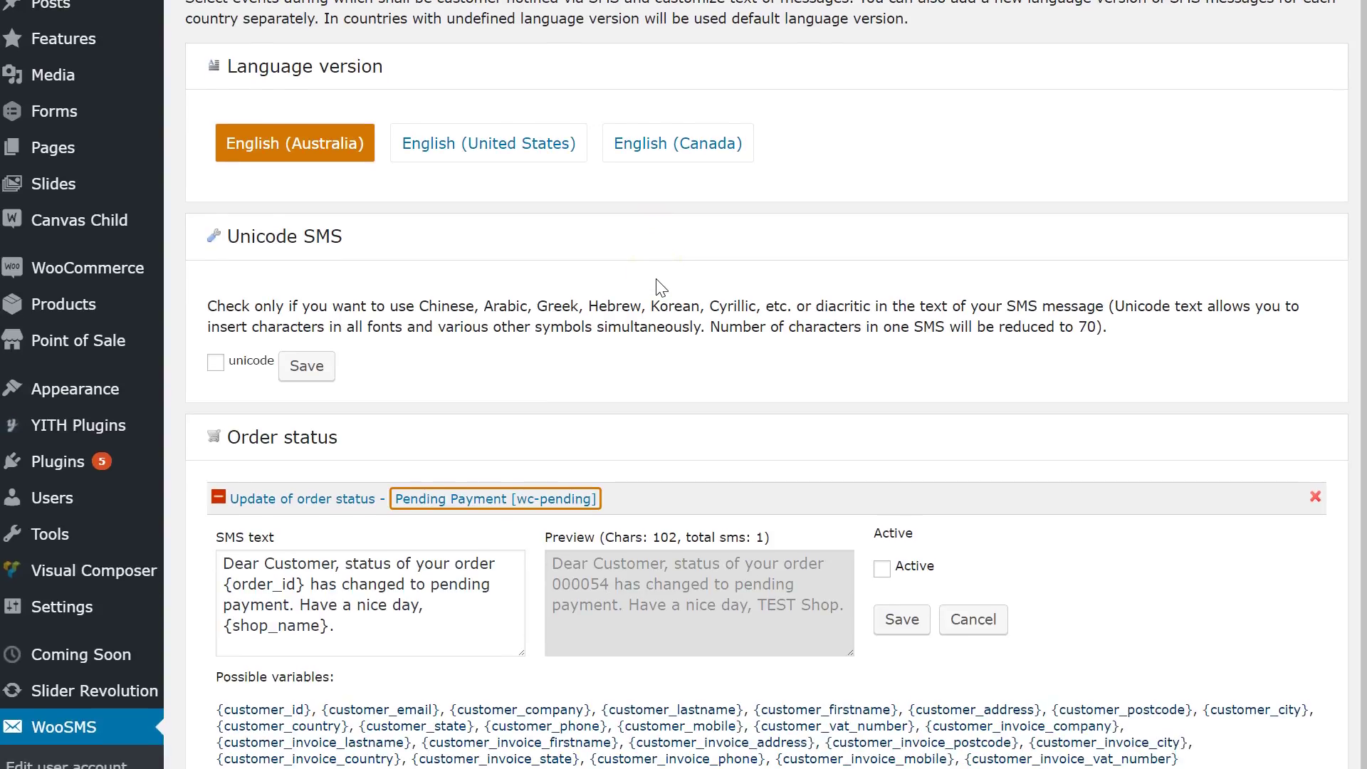
scroll(660, 286, down, 2)
drag(659, 286, 664, 246)
scroll(665, 247, down, 2)
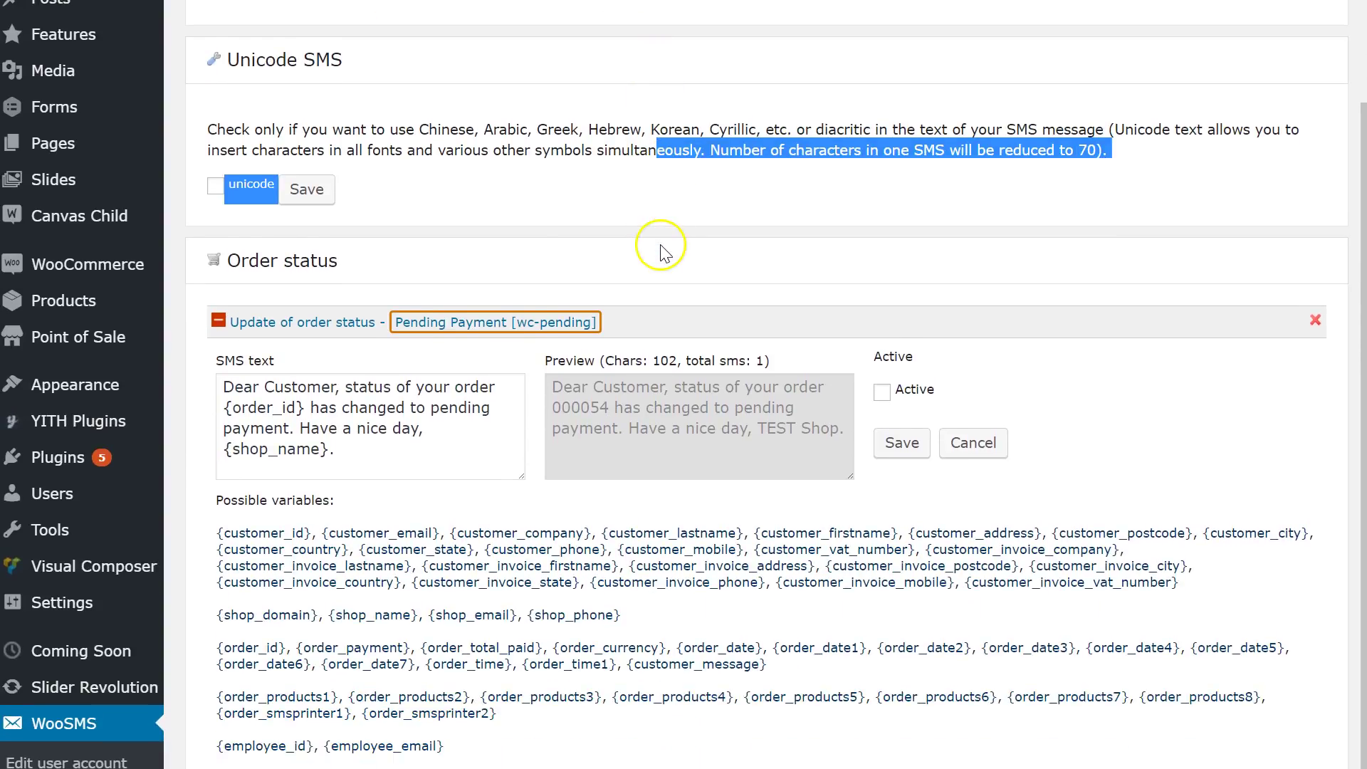
Clear the accidental text selection on the Customer SMS page.
click(851, 234)
scroll(714, 400, down, 1)
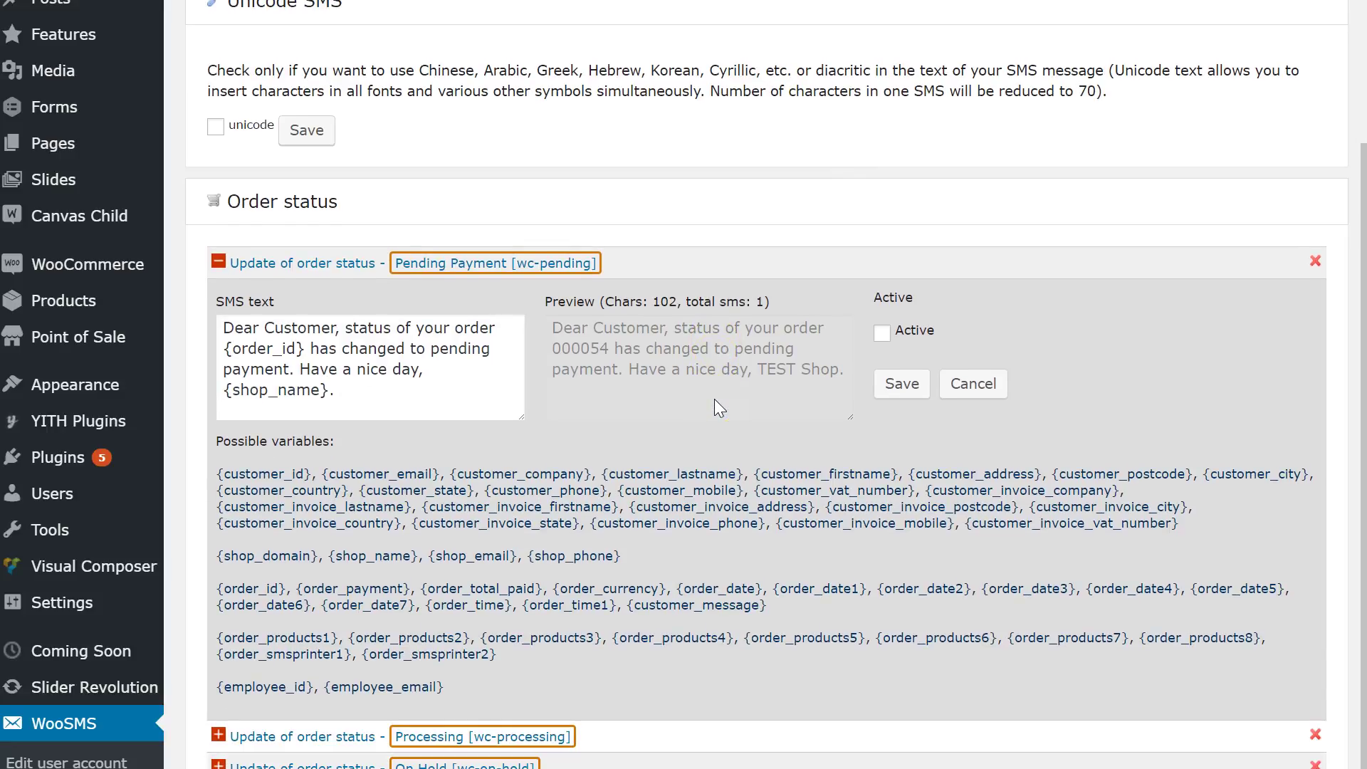
scroll(787, 70, down, 1)
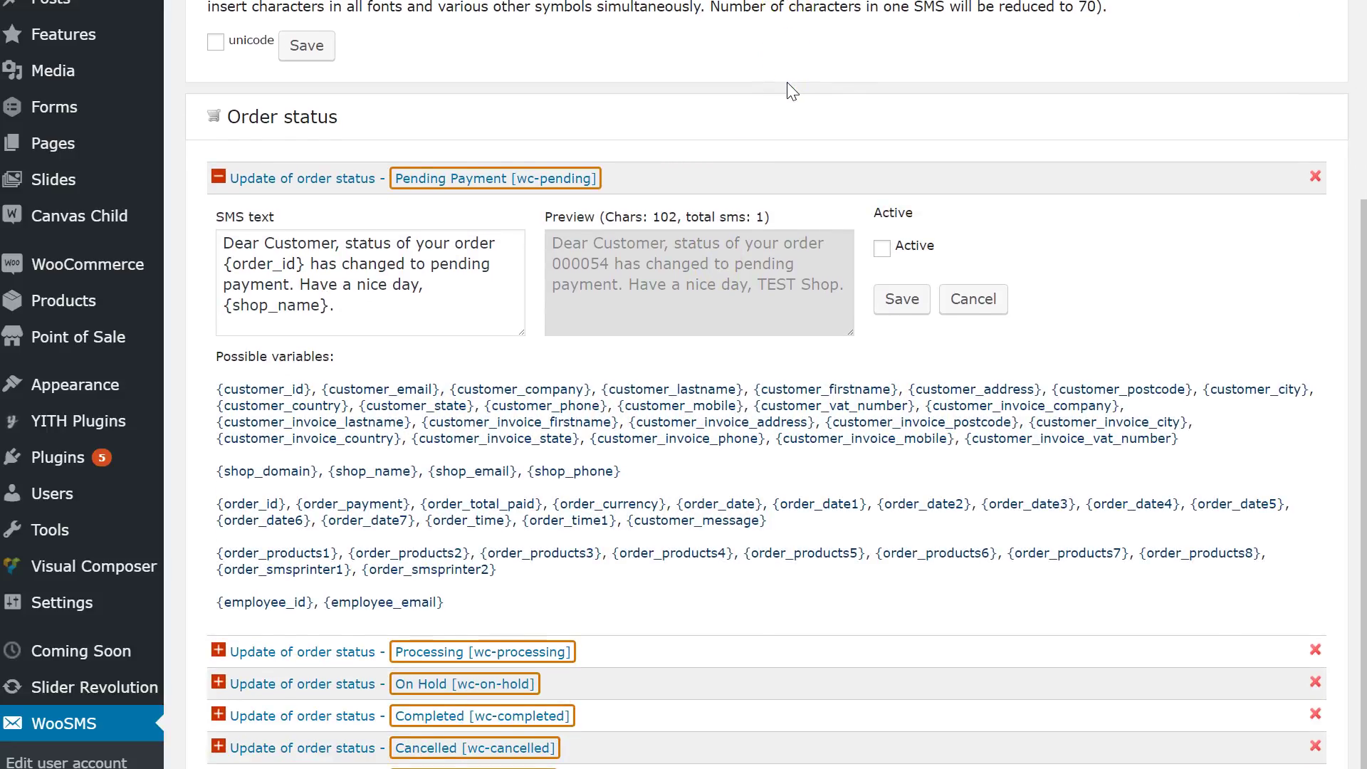
scroll(787, 90, down, 1)
scroll(787, 90, down, 1)
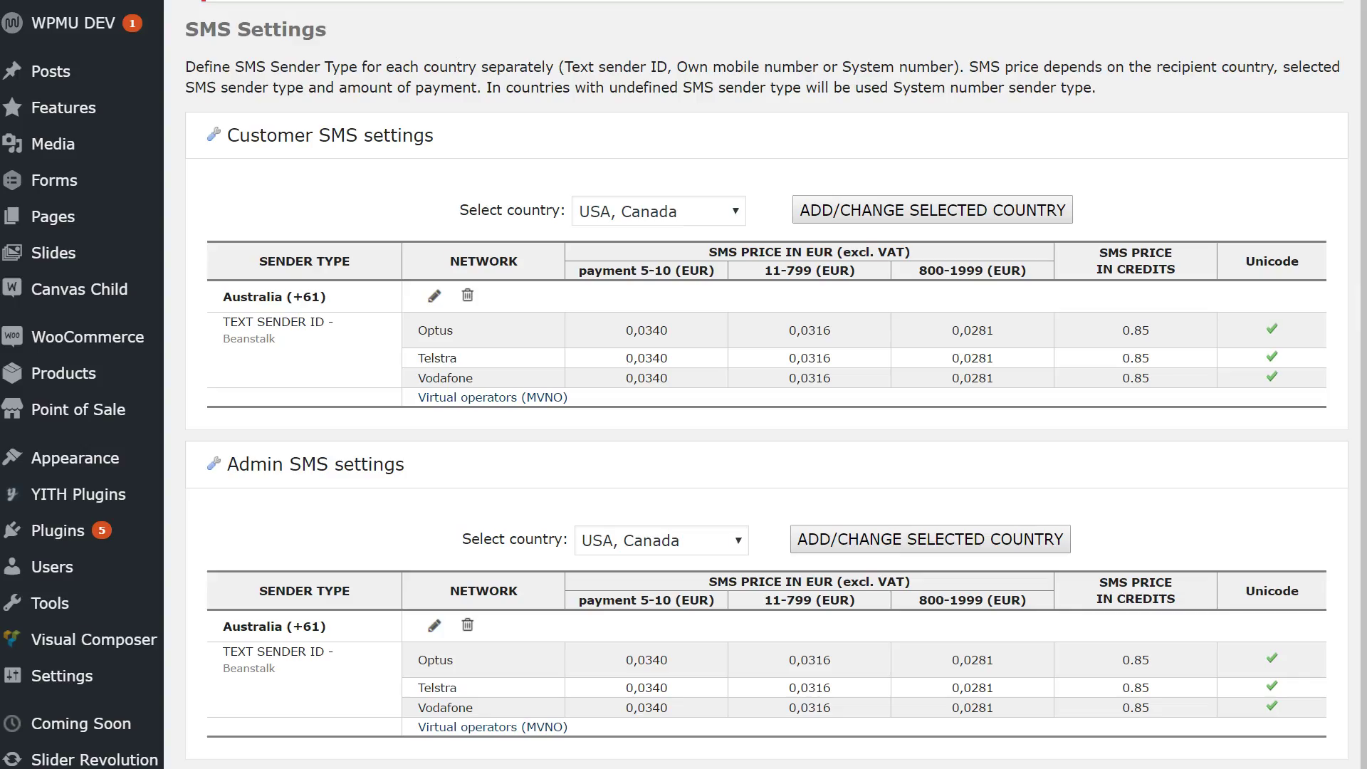
Review the sender settings and price tables on the SMS Settings page.
click(717, 454)
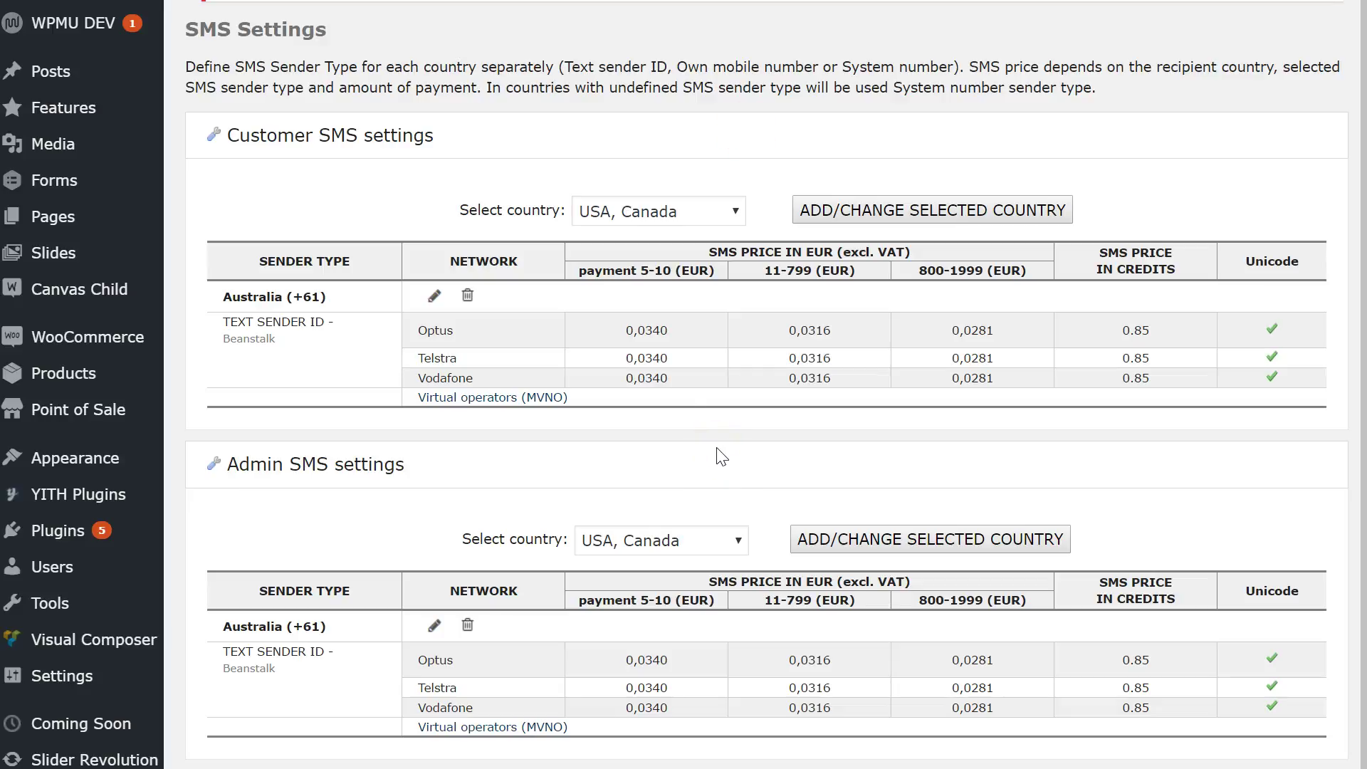